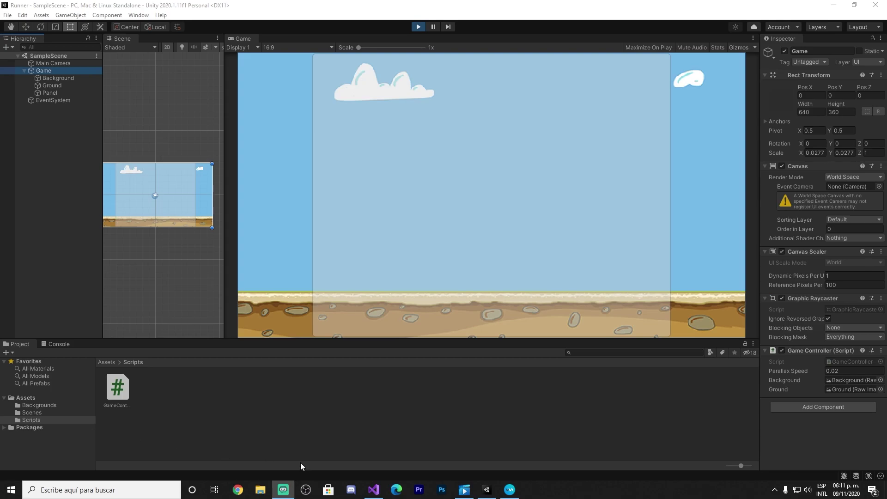
Step: Bring up GameController.cs and highlight the parallaxSpeed field and the ground references in Update
left_click(373, 490)
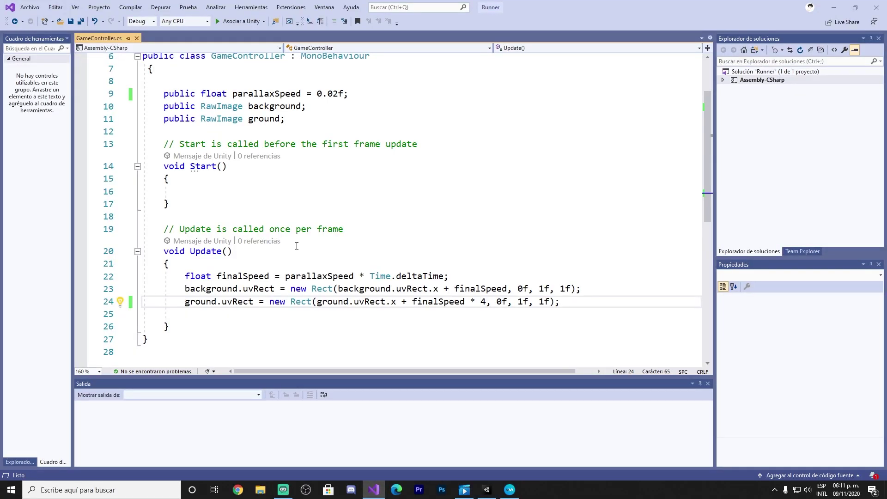
scroll(279, 322, "up", 2)
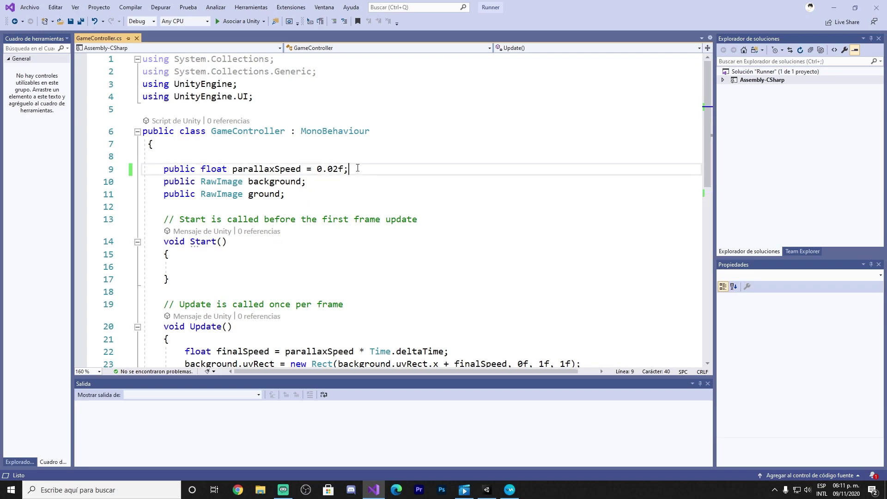
left_click_drag(349, 169, 164, 171)
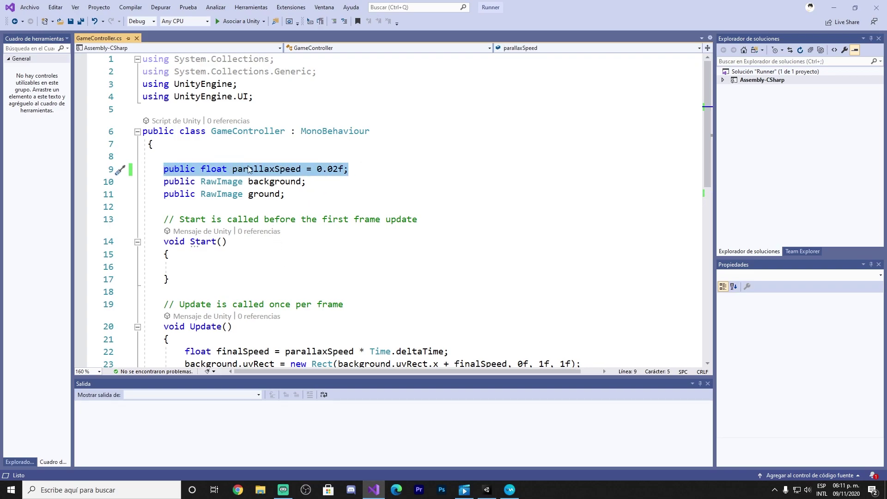
double_click(250, 169)
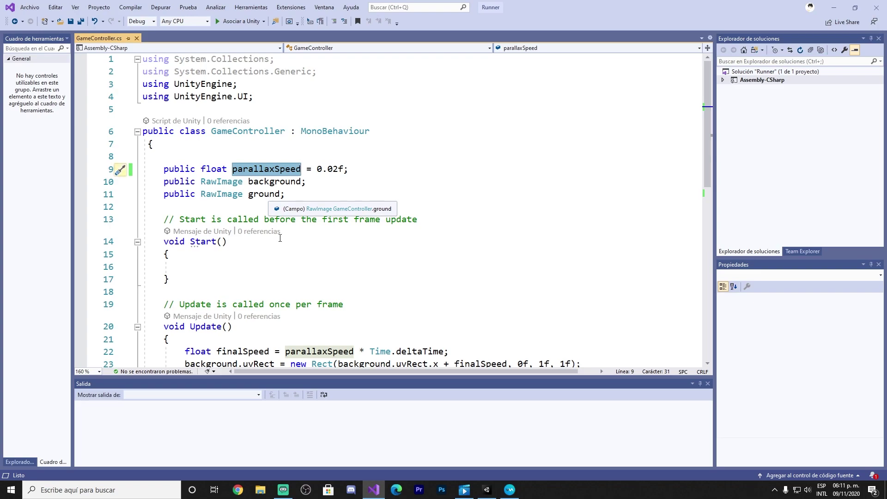
scroll(269, 198, "down", 2)
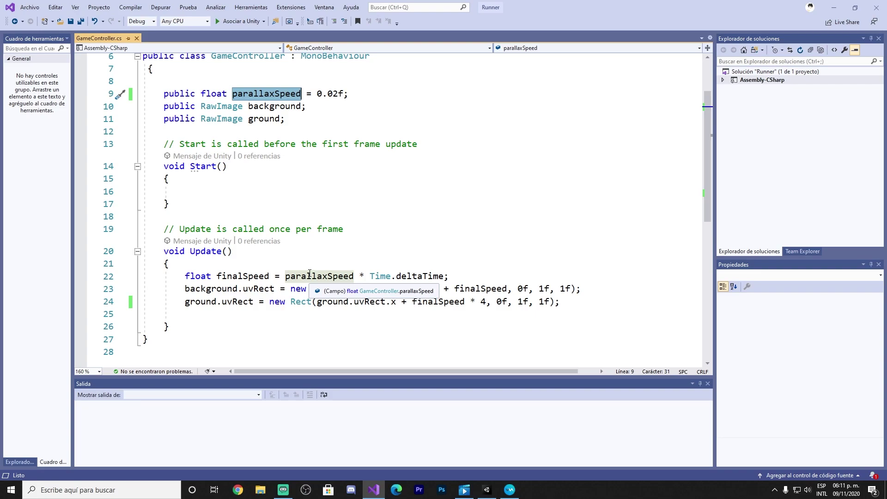
double_click(208, 289)
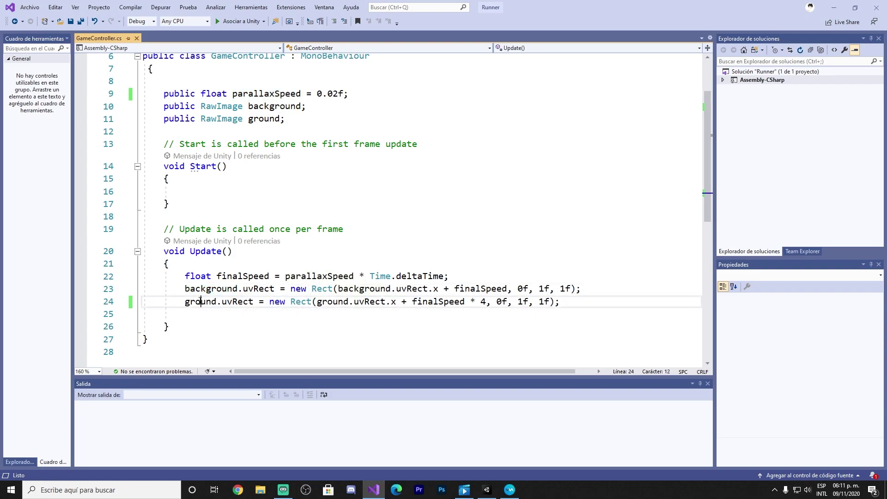
double_click(199, 302)
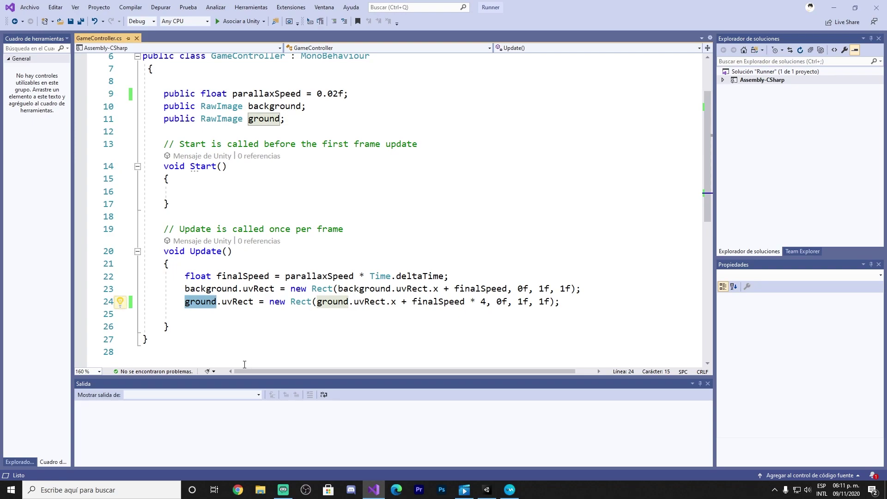
Step: Select the parallaxSpeed declaration and put the cursor on the blank line above it
left_click_drag(243, 362, 164, 93)
left_click_drag(377, 95, 162, 94)
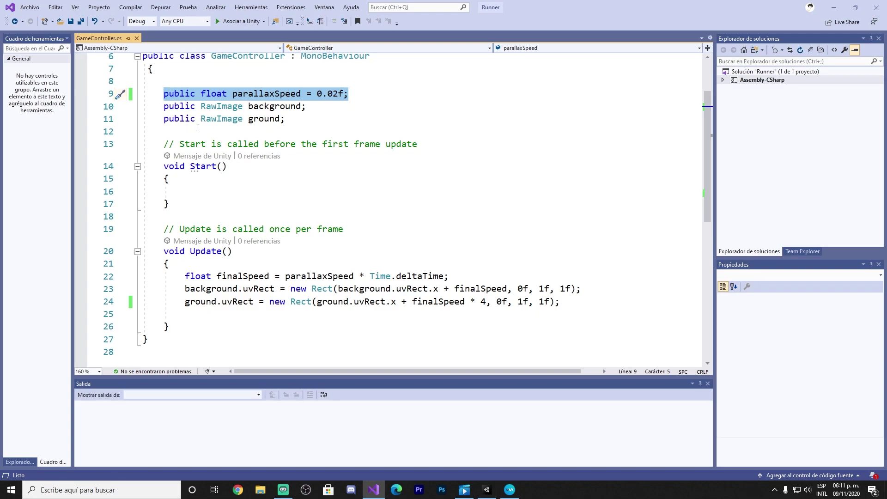
left_click(227, 131)
mouse_move(349, 94)
left_mouse_down()
mouse_move(163, 87)
mouse_move(166, 94)
left_mouse_up()
key("alt+Tab")
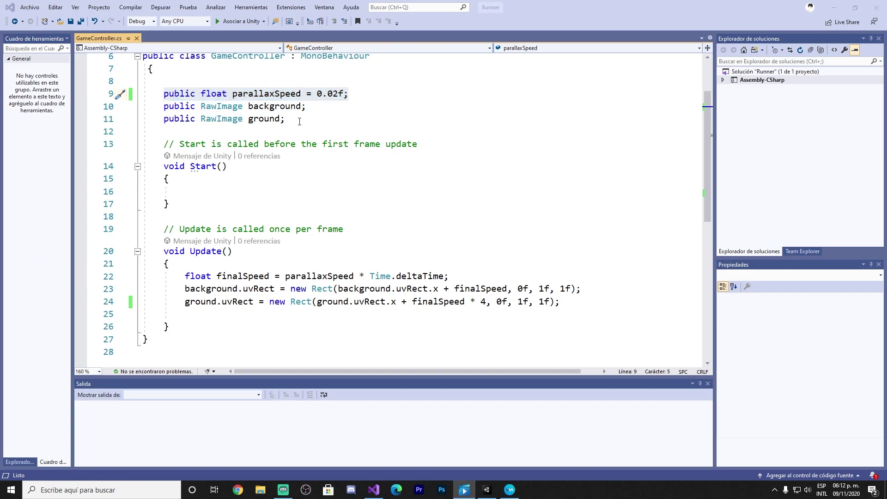
left_click(299, 121)
key("Up")
key("Up")
key("Up")
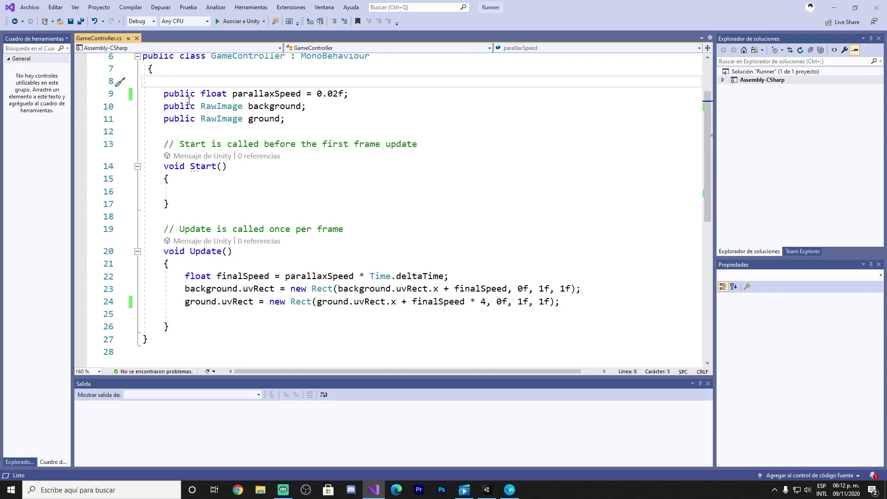
Step: Start a [Range()] attribute above parallaxSpeed, completing Range with IntelliSense
type("[rt")
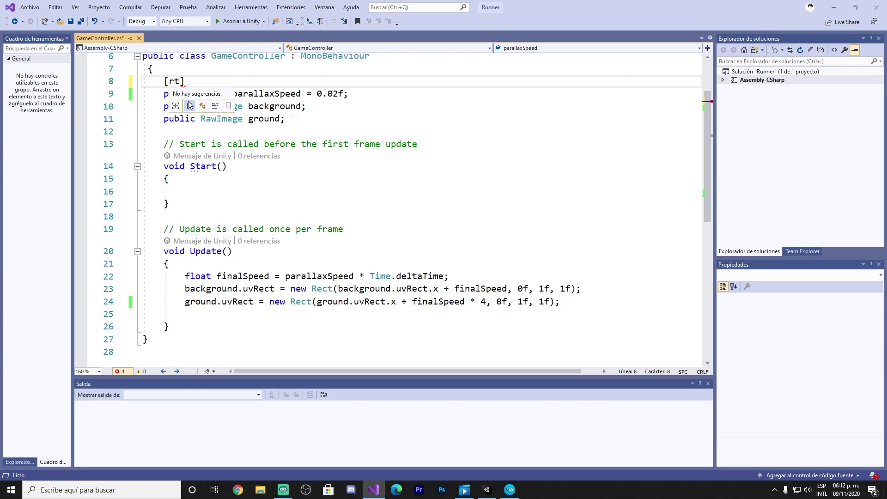
key("ctrl+space")
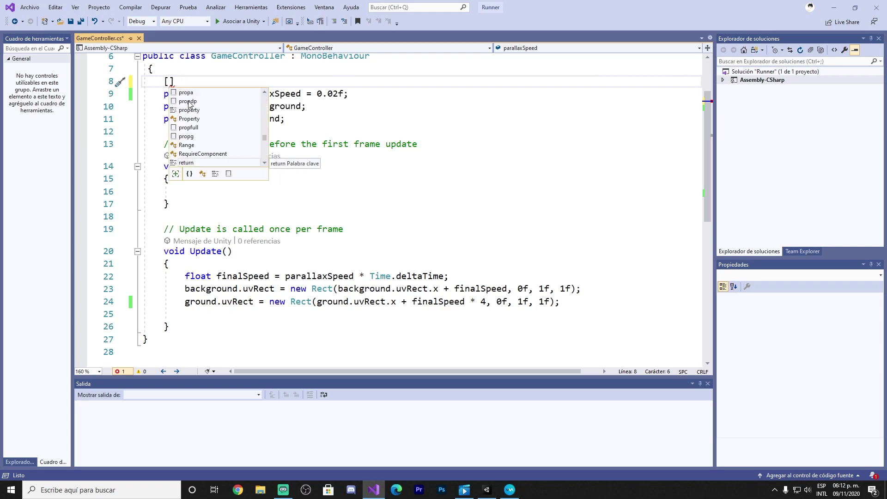
type("Ra")
key("Tab")
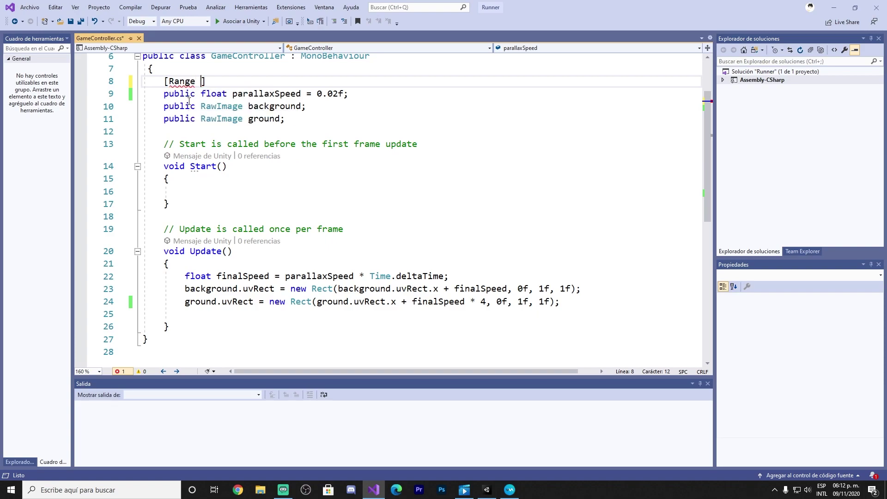
type("()")
key("Left")
Step: Fill in the Range limits as 0f minimum and 0.20f maximum
type(",")
left_click(317, 144)
left_click(206, 81)
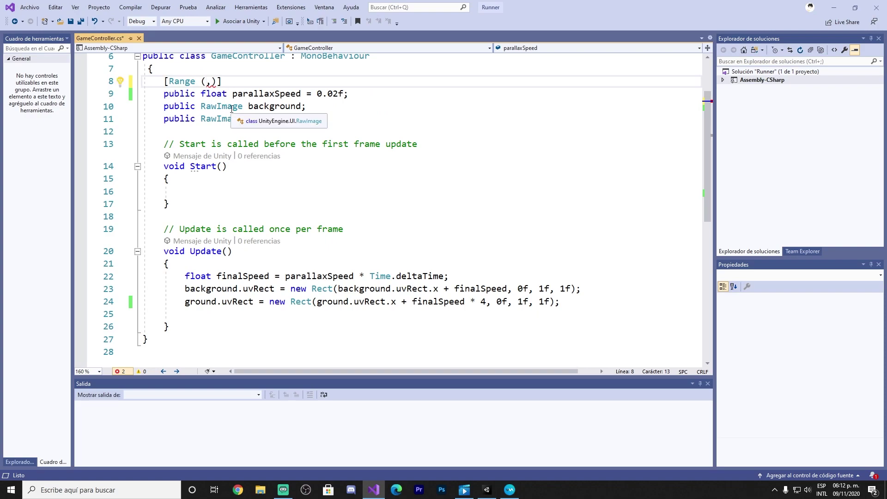
type("0f")
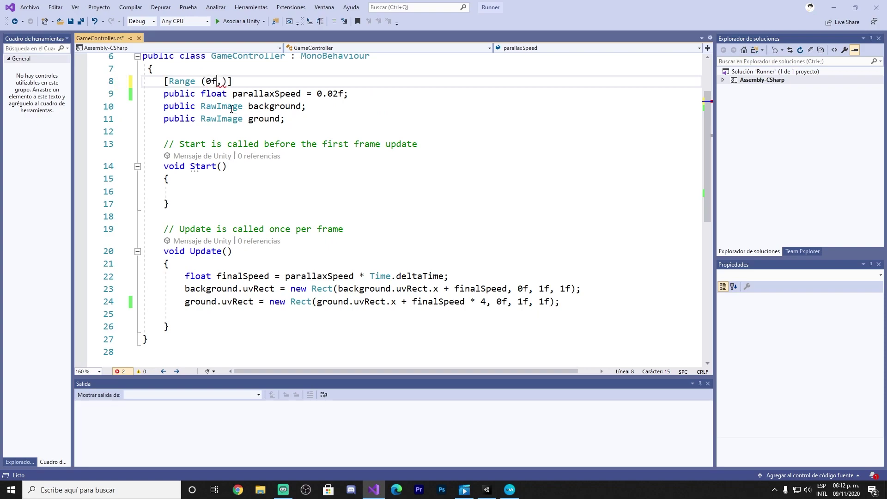
key("Right")
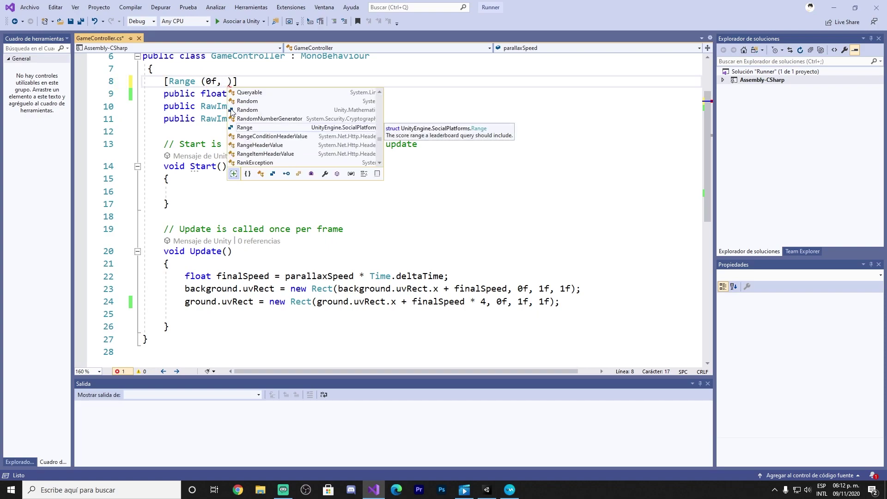
type("2")
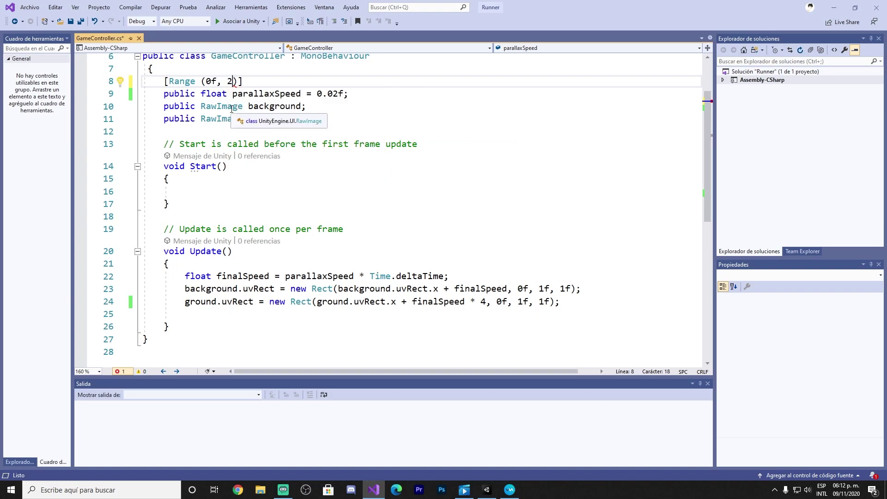
key("BackSpace")
type("0.2")
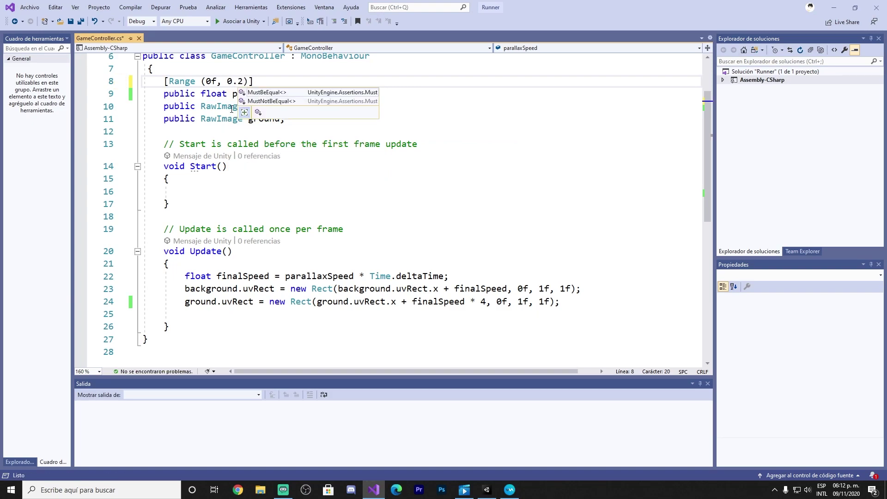
type("f")
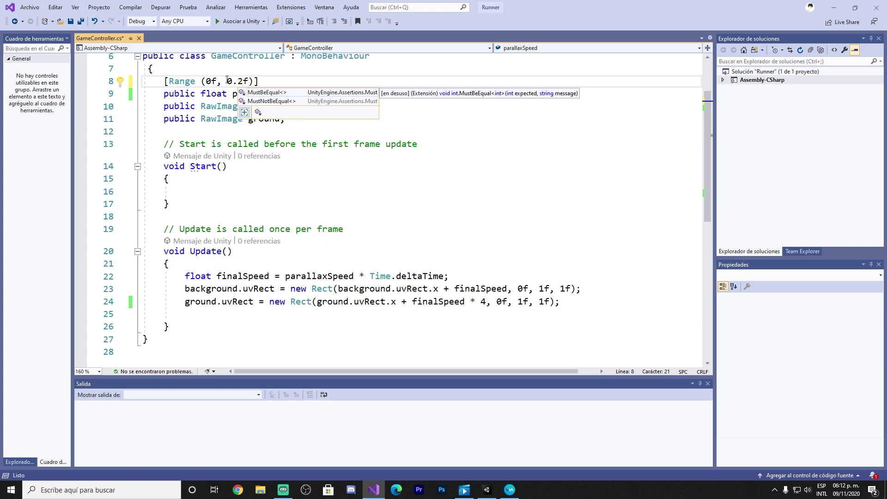
left_click(246, 82)
type("0")
key("Right")
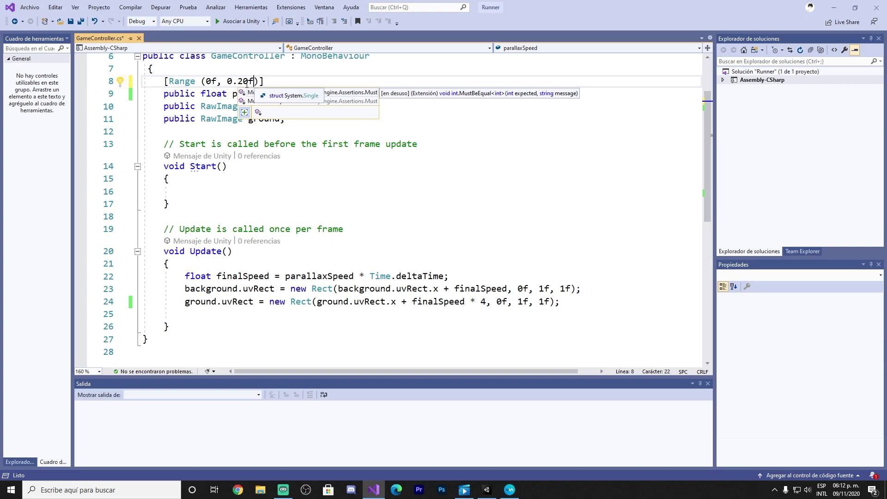
key("Right")
key("Right")
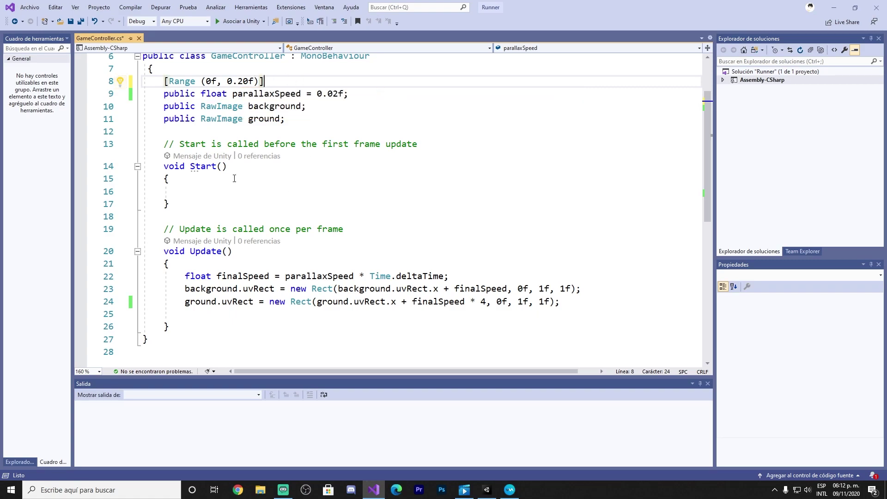
Step: Review the Range (0f, 0.20f) attribute, the 0.02f default and the ground's * 4 multiplier
scroll(272, 103, "up", 2)
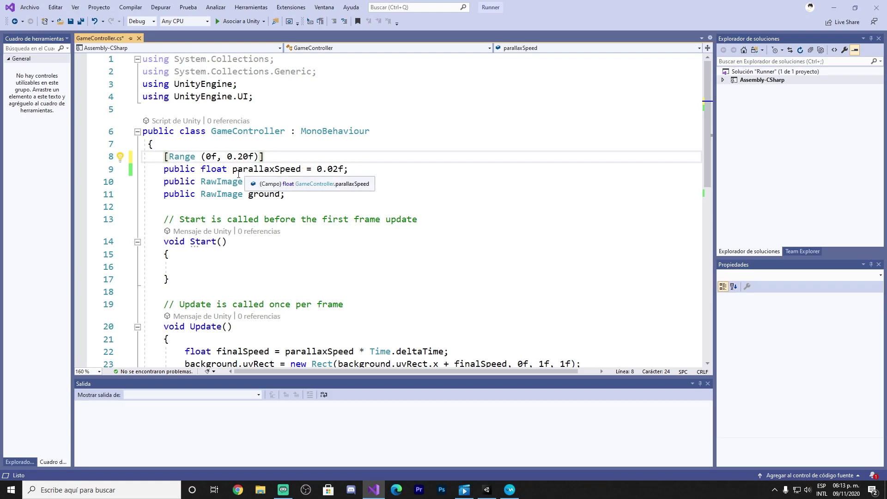
left_click_drag(233, 169, 301, 170)
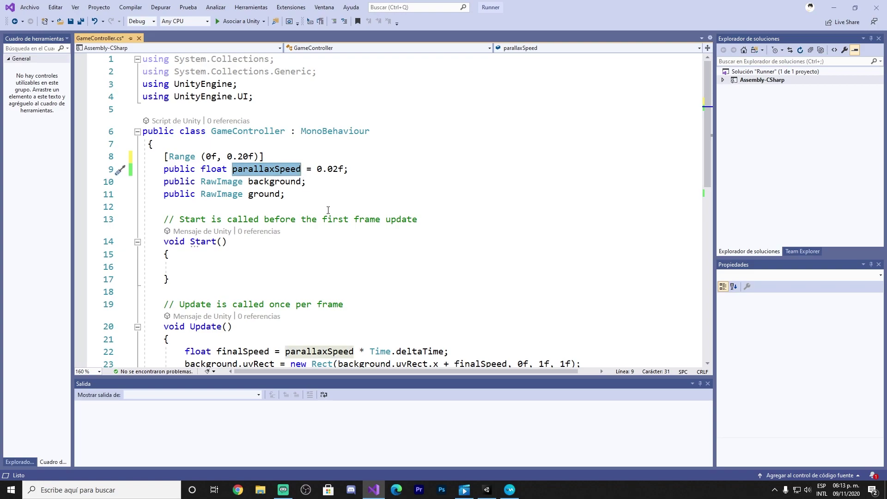
left_click(206, 157)
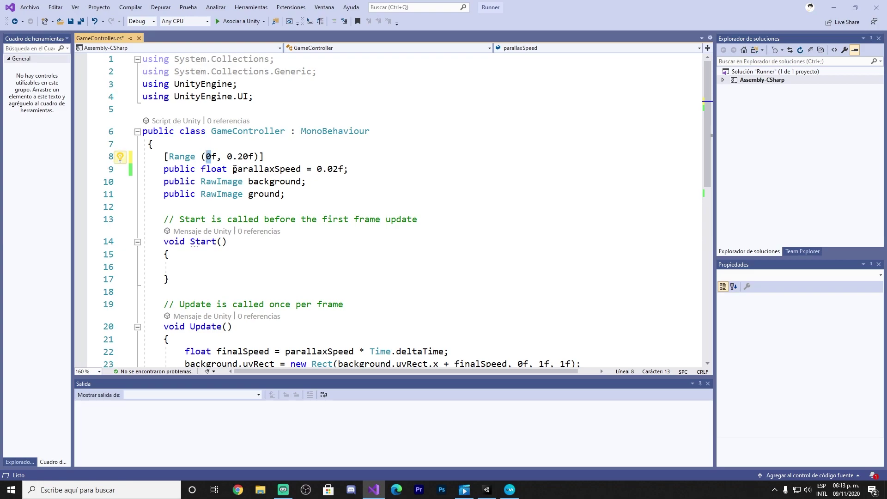
left_click_drag(233, 169, 351, 171)
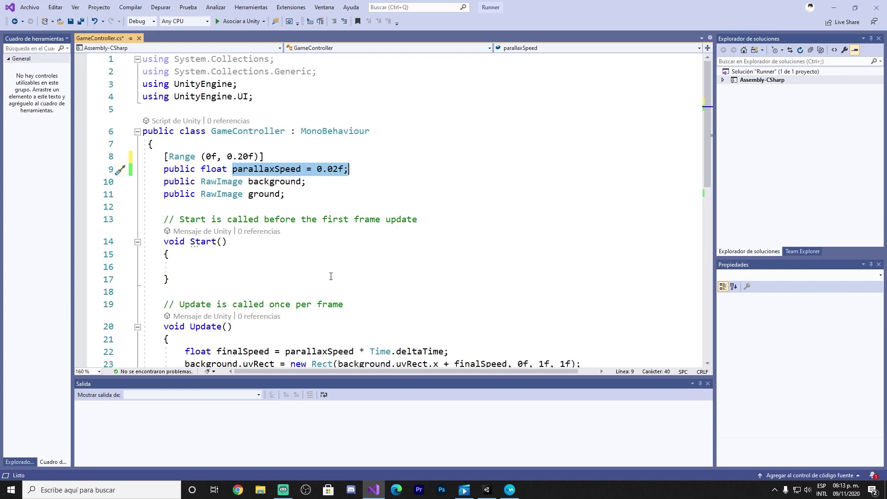
scroll(323, 259, "down", 5)
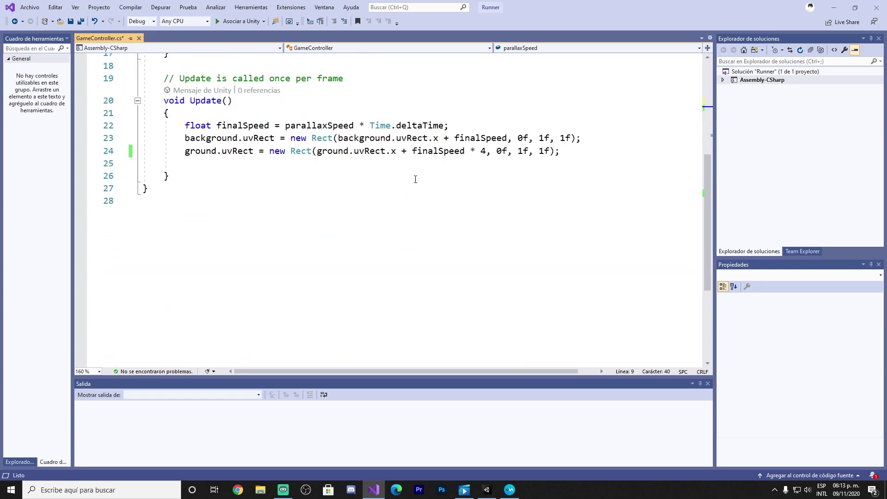
left_click_drag(488, 151, 470, 150)
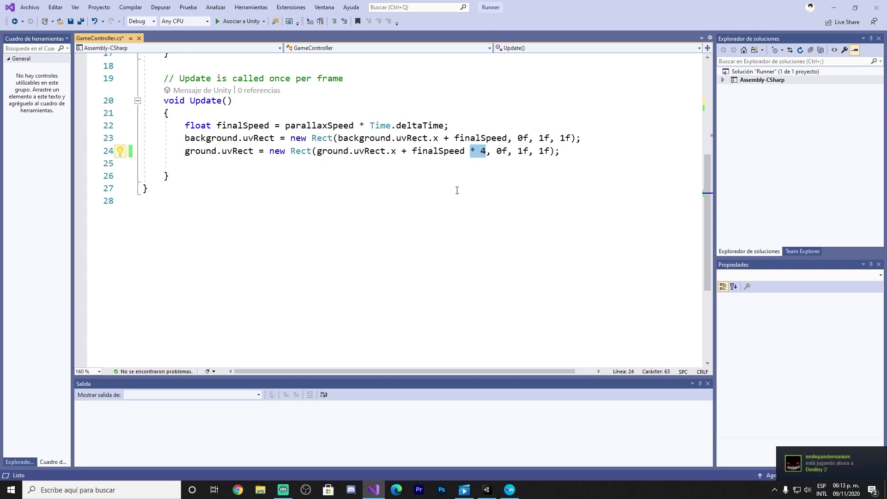
scroll(457, 190, "up", 2)
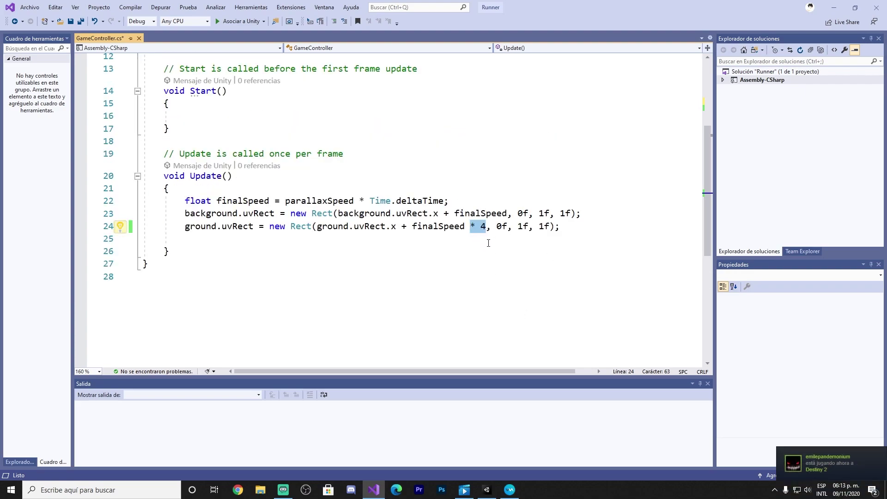
left_click(486, 228)
left_click_drag(486, 229, 465, 228)
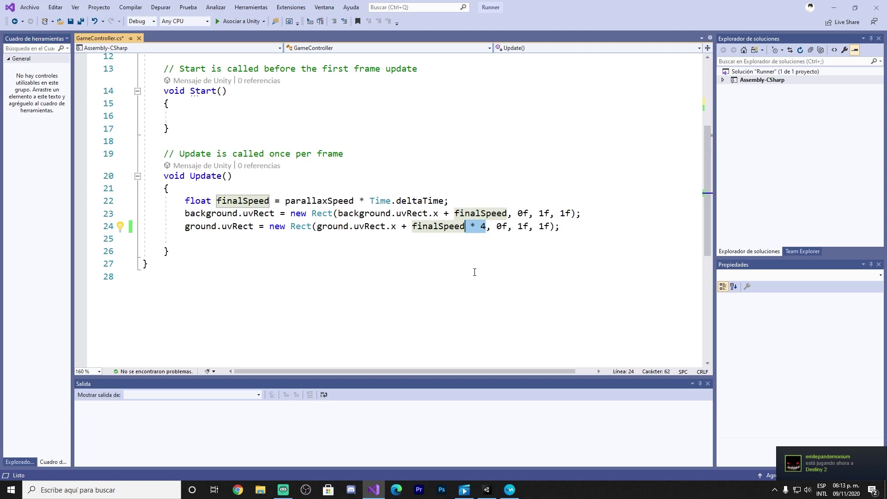
scroll(471, 277, "up", 4)
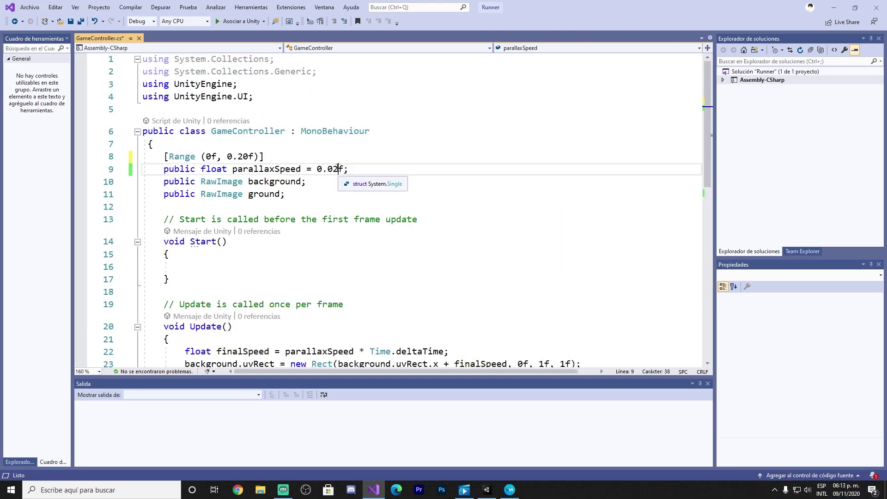
left_click_drag(338, 169, 317, 169)
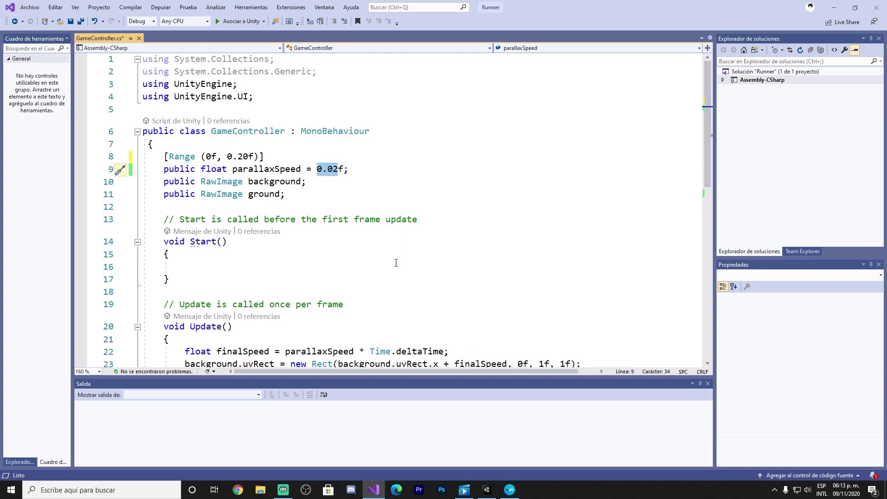
left_click_drag(283, 156, 164, 156)
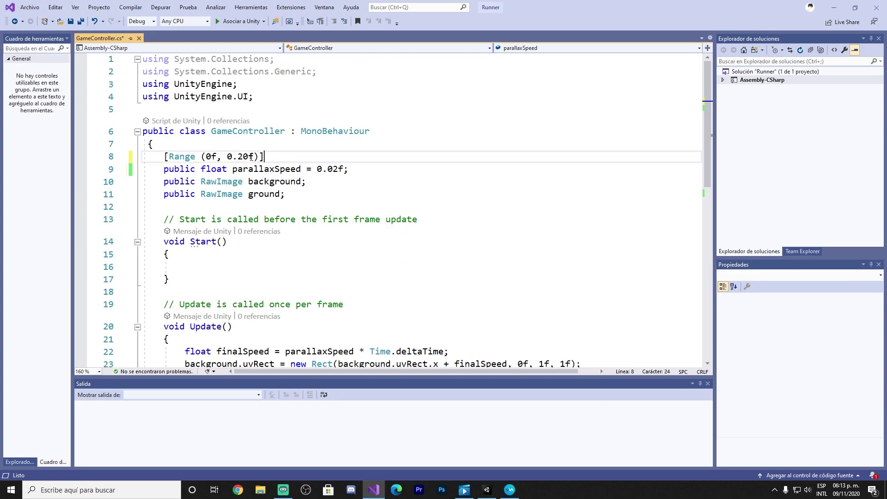
left_click(285, 156)
Step: Save GameController.cs and go back to the running Unity game
left_click(71, 24)
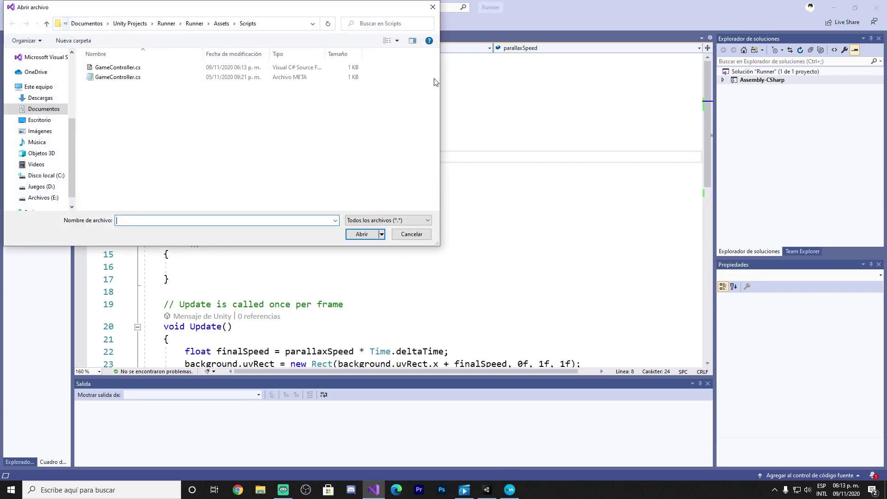
left_click(430, 8)
left_click(72, 24)
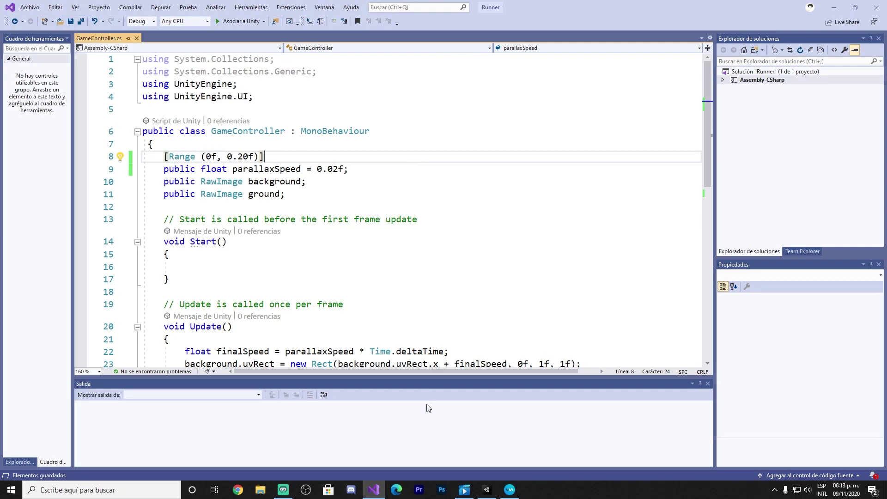
left_click(488, 491)
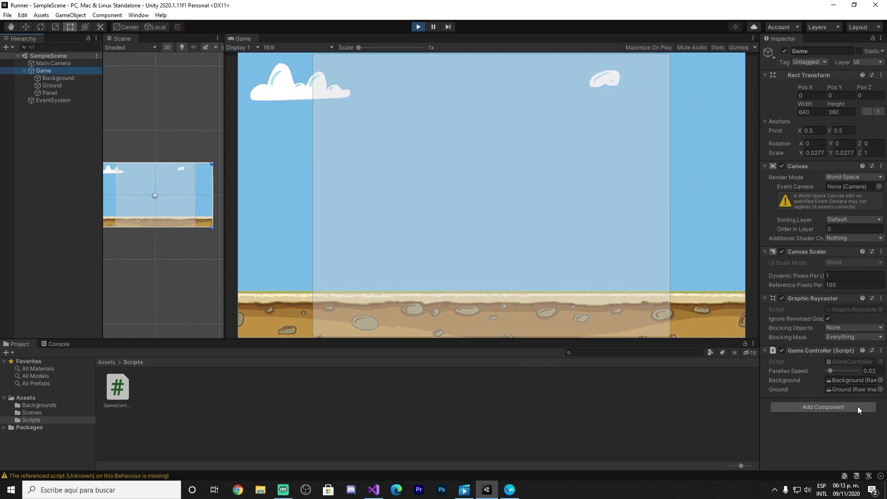
Step: Drag the Parallax Speed slider from 0.02 up to 0.102 during Play mode
left_click(830, 370)
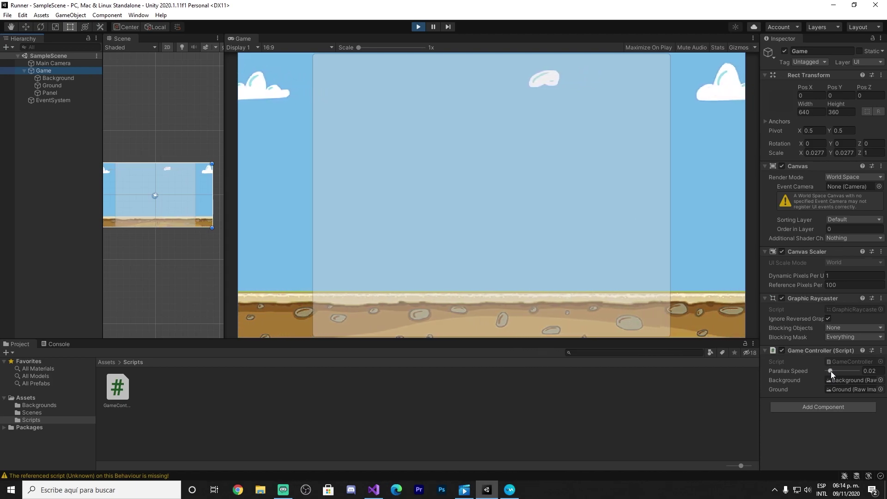
left_click_drag(830, 370, 843, 371)
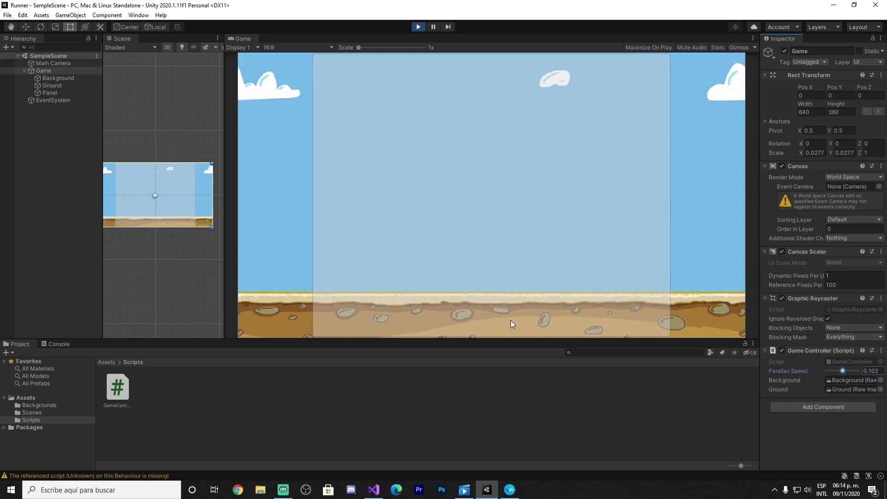
left_click(375, 491)
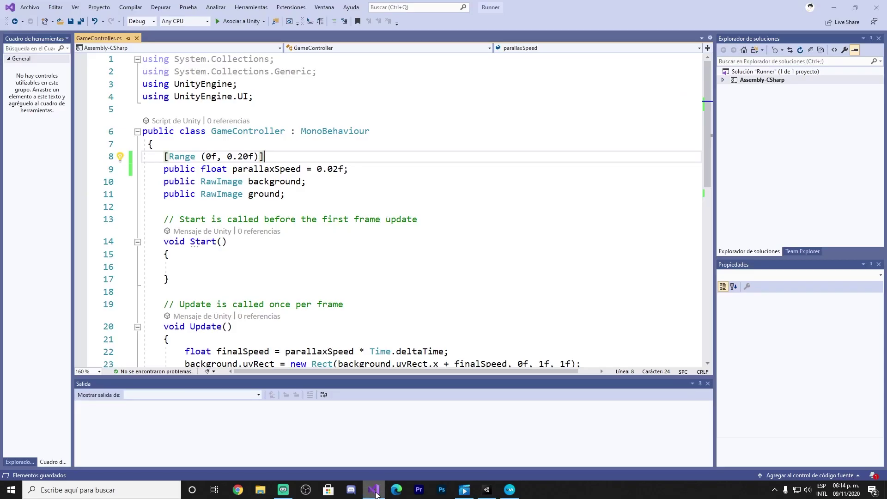
double_click(261, 169)
scroll(306, 269, "down", 2)
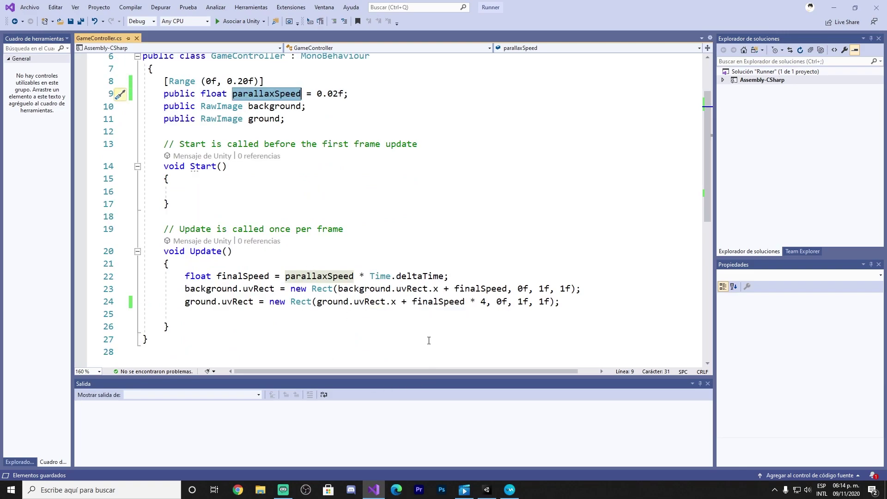
mouse_move(439, 289)
left_click(433, 290)
left_click(206, 289)
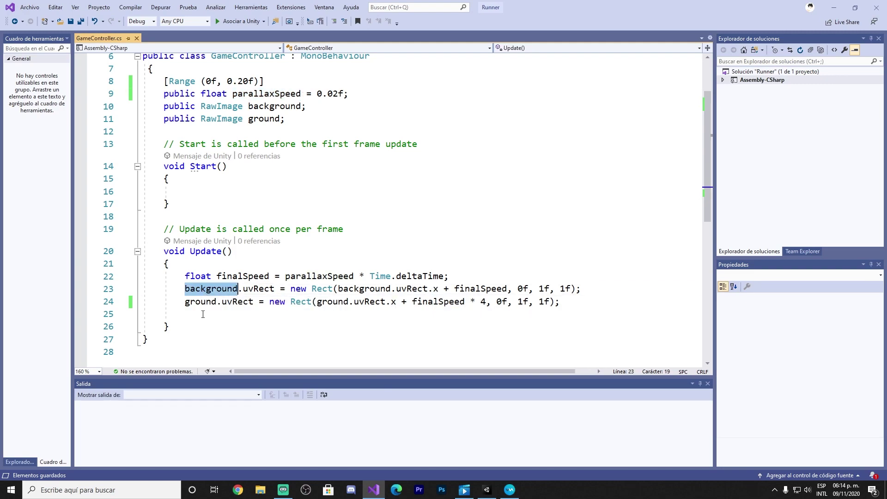
left_click(200, 302)
double_click(200, 302)
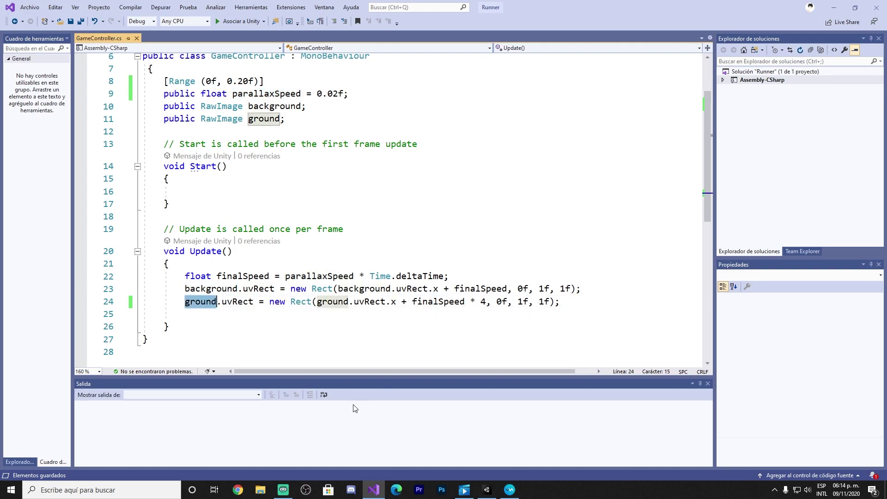
left_click(486, 490)
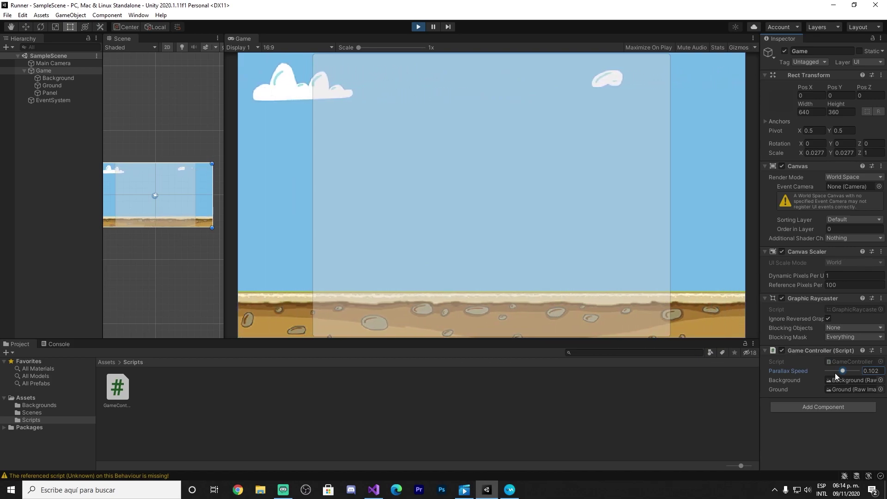
Step: Drop Parallax Speed to 0, nudge it to 0.006, then raise it to about 0.079
left_click_drag(833, 372, 821, 373)
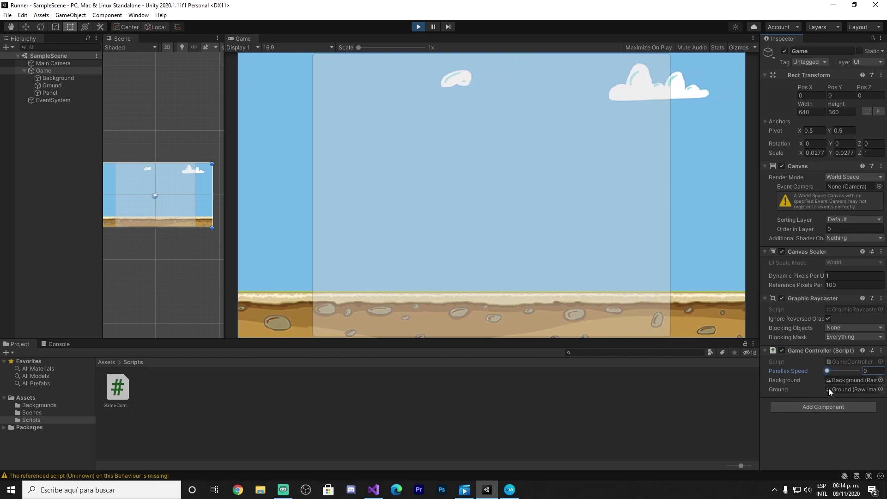
left_click(826, 372)
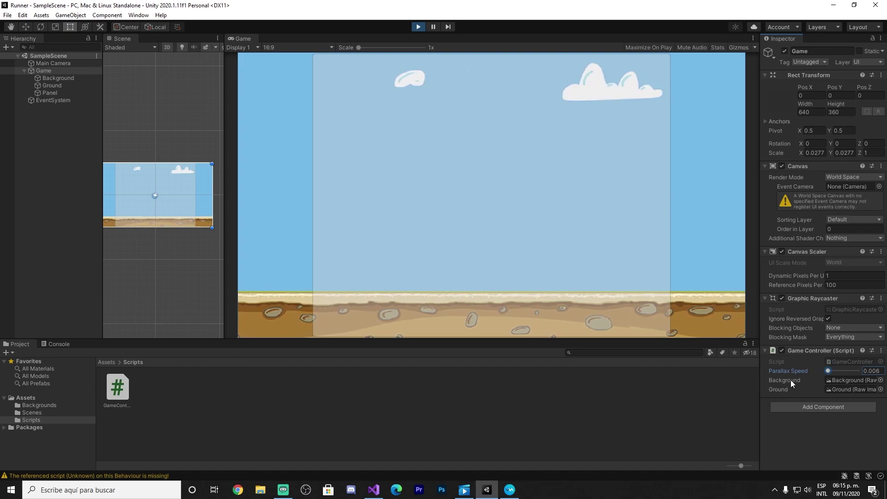
left_click_drag(828, 373, 839, 373)
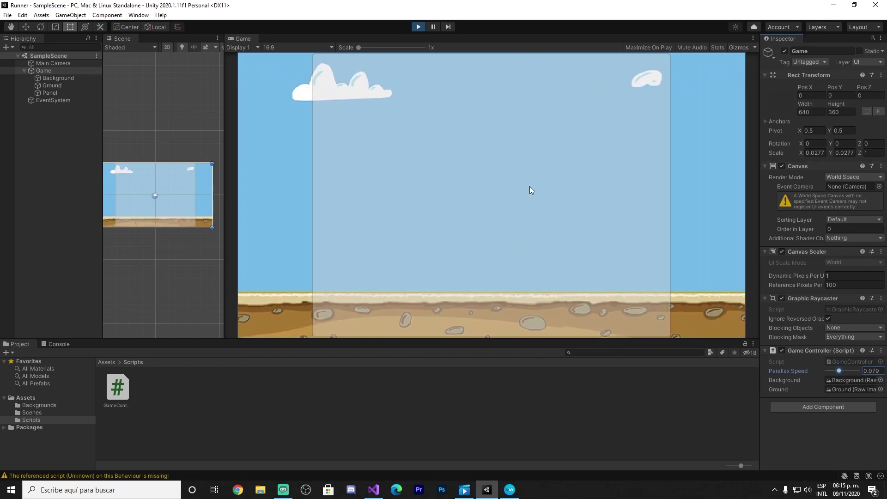
key("alt+Tab")
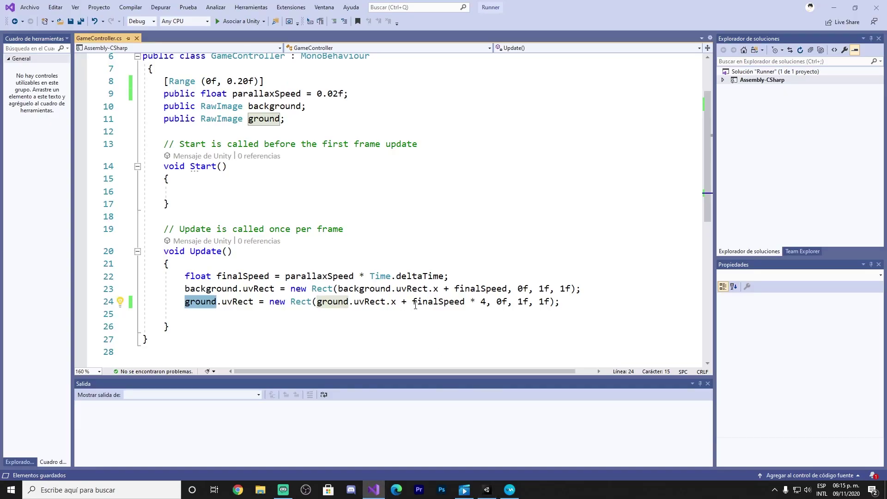
left_click_drag(576, 309, 185, 289)
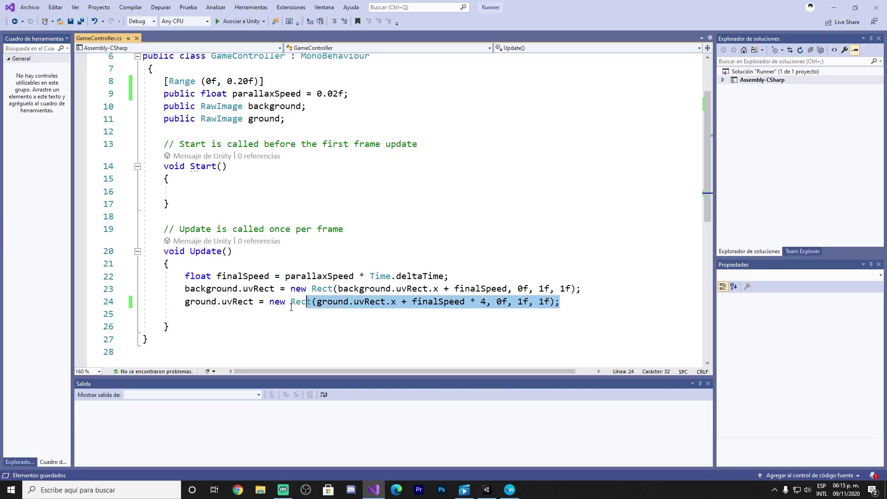
left_click(396, 301)
left_click_drag(487, 305, 474, 302)
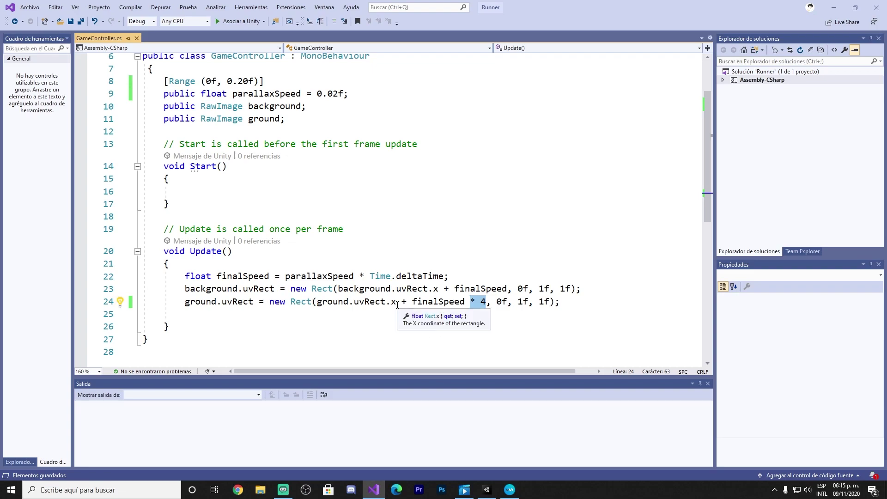
scroll(307, 266, "up", 2)
left_click_drag(272, 160, 195, 160)
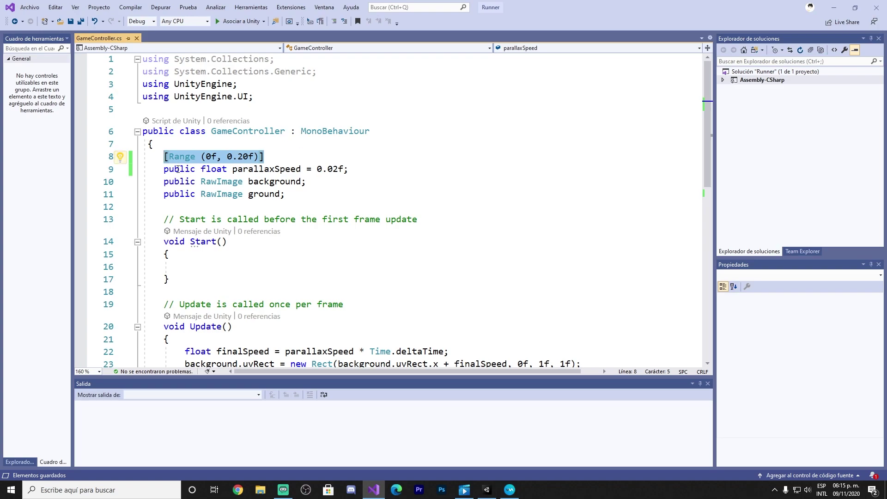
left_click_drag(164, 168, 346, 171)
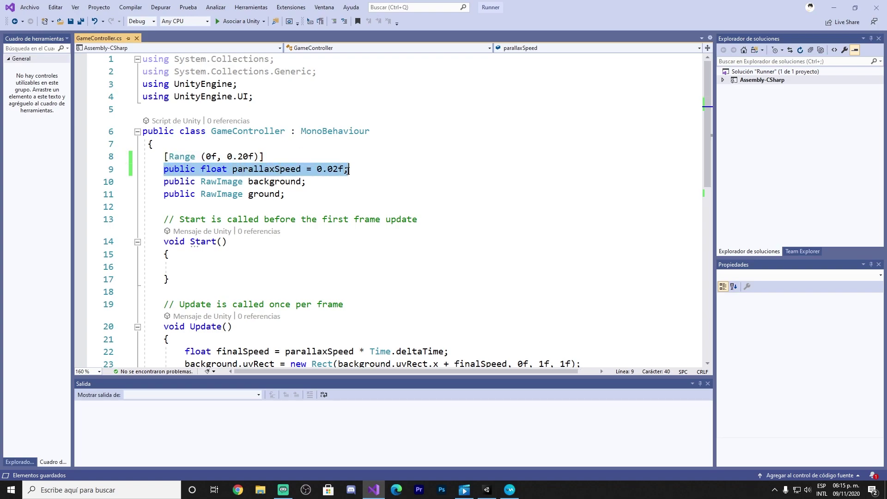
double_click(290, 171)
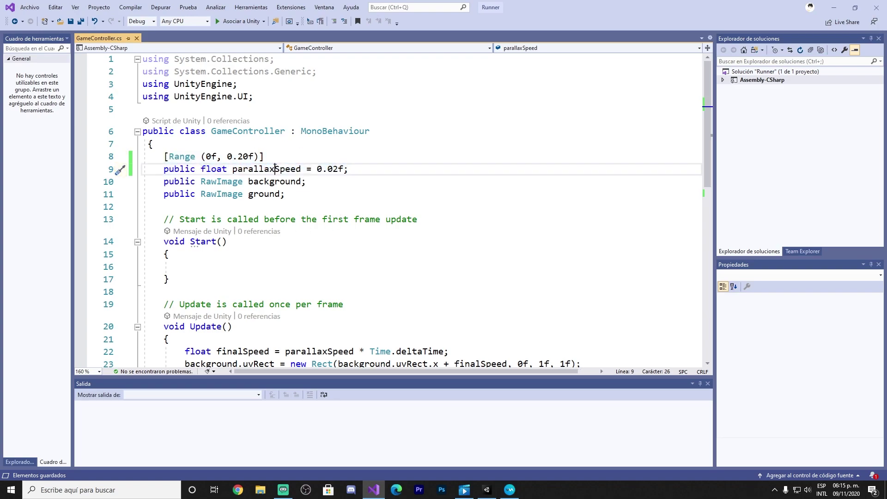
left_click(487, 489)
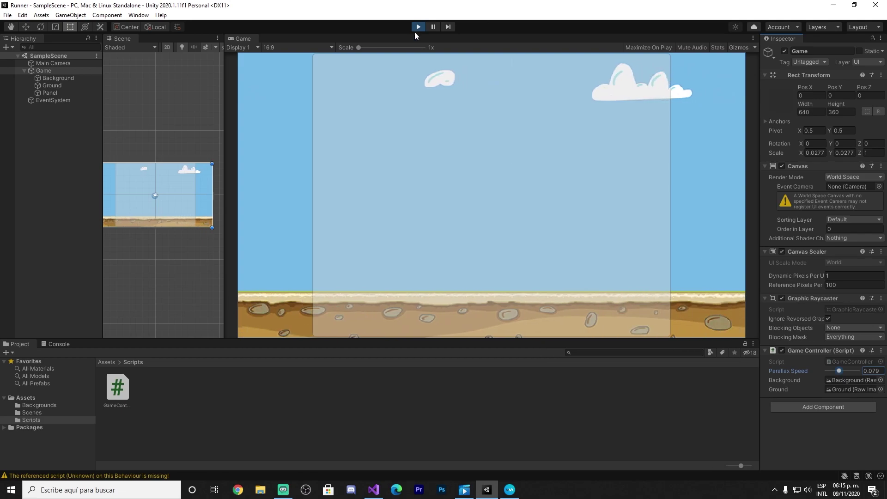
Step: Stop play, run the game once more, then stop it so Parallax Speed resets to 0.02
left_click(417, 28)
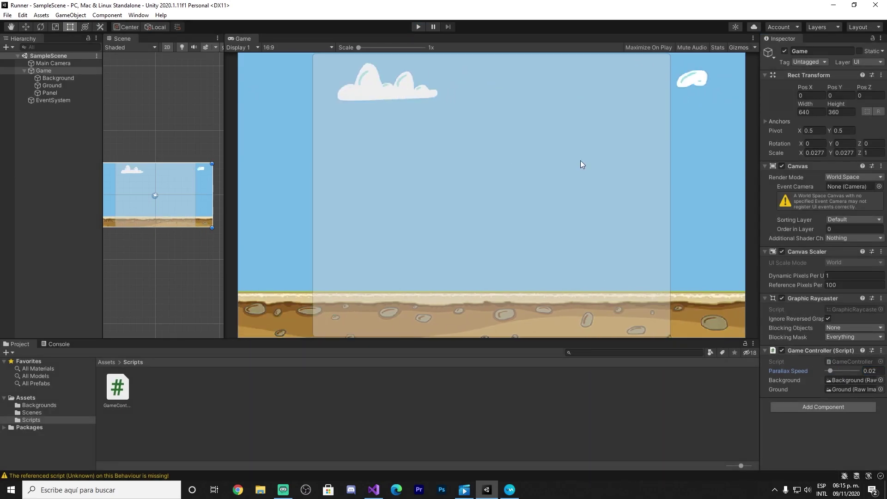
left_click(418, 28)
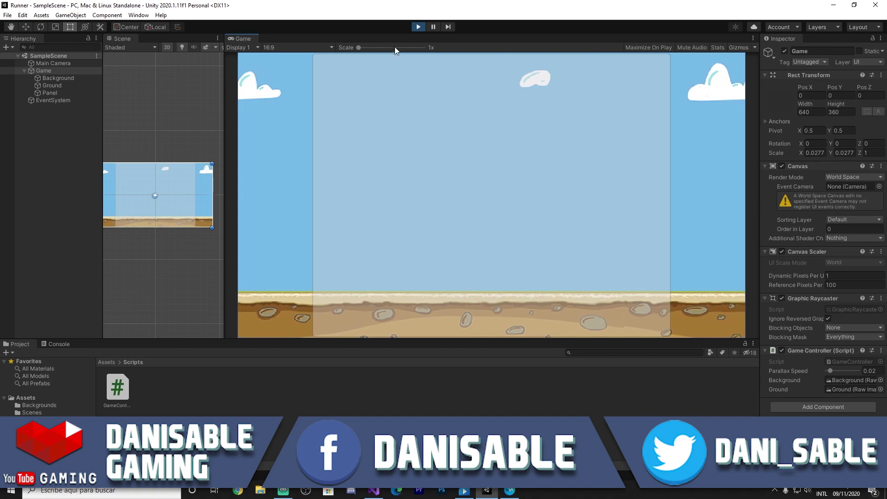
left_click(417, 26)
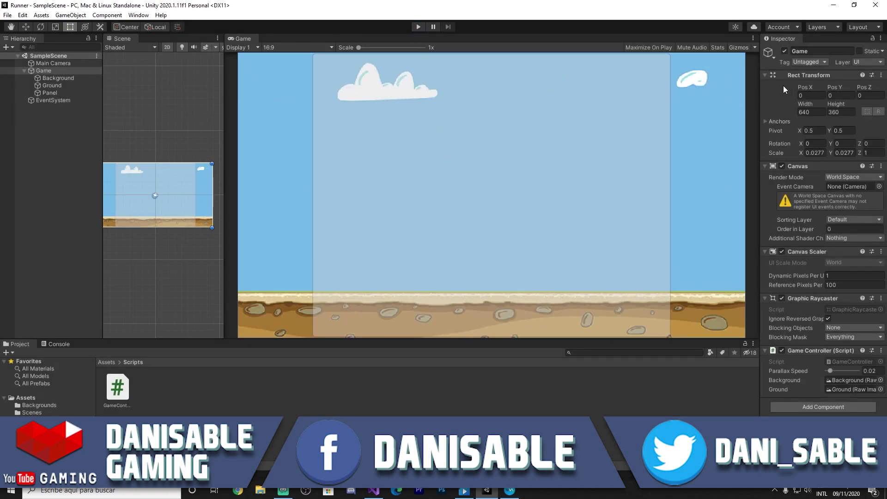
Step: Switch to GameController.cs and select the [Range (0f, 0.20f)] line above parallaxSpeed
left_click(373, 491)
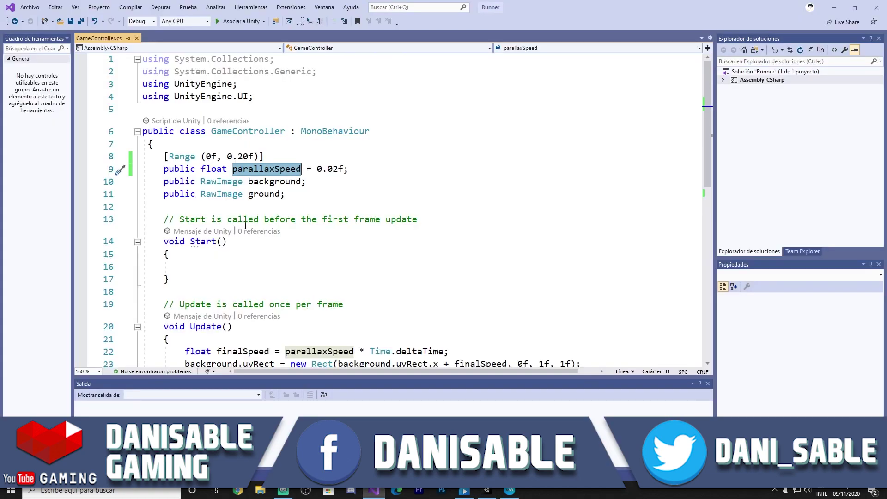
left_click_drag(165, 156, 261, 157)
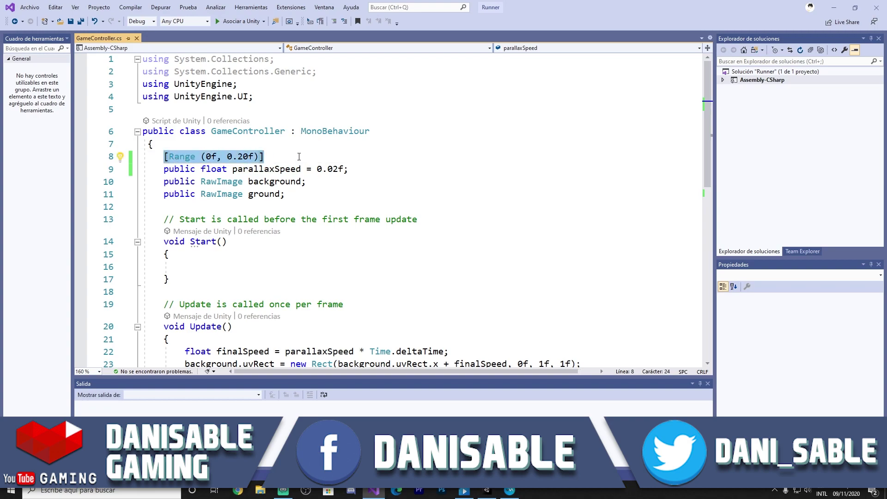